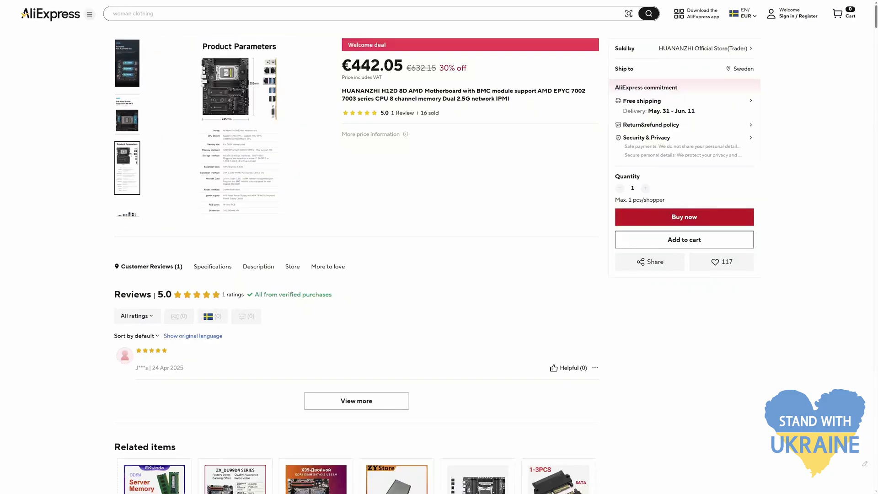
- Scroll the H12D-8D listing's description from the feature images down to Before Packaging
scroll(130, 155, down, 3)
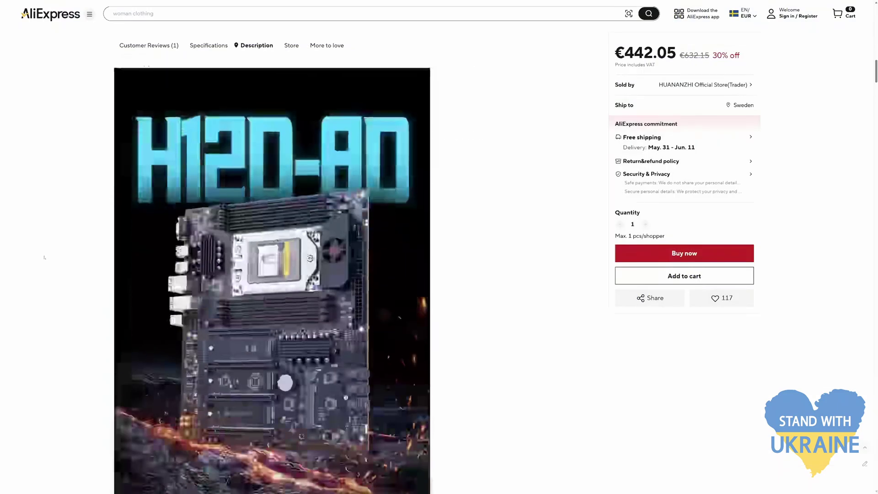
scroll(41, 261, down, 15)
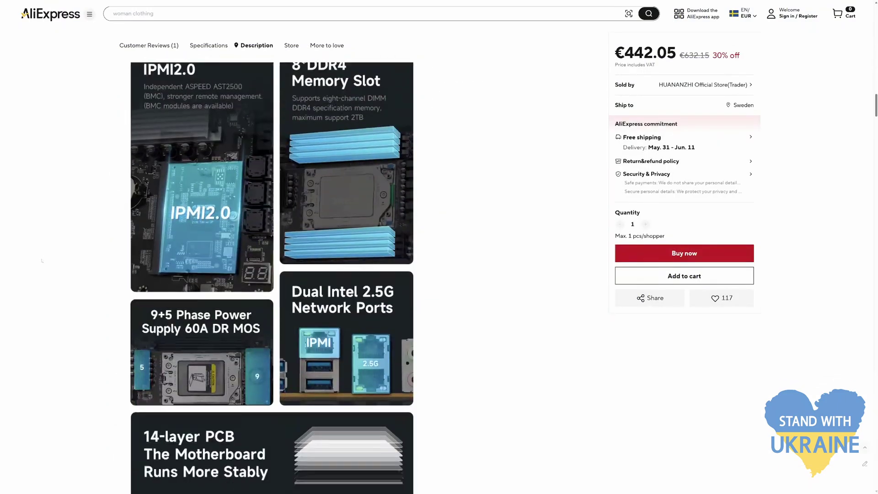
scroll(42, 261, down, 20)
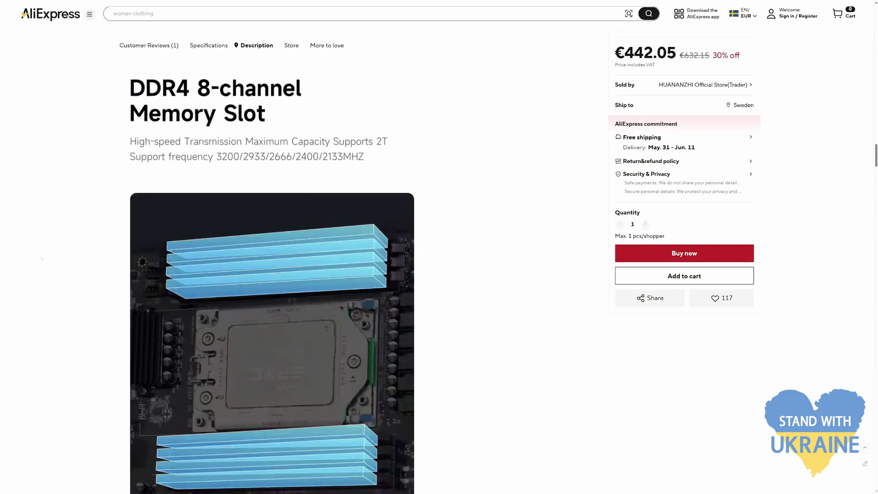
scroll(42, 259, down, 20)
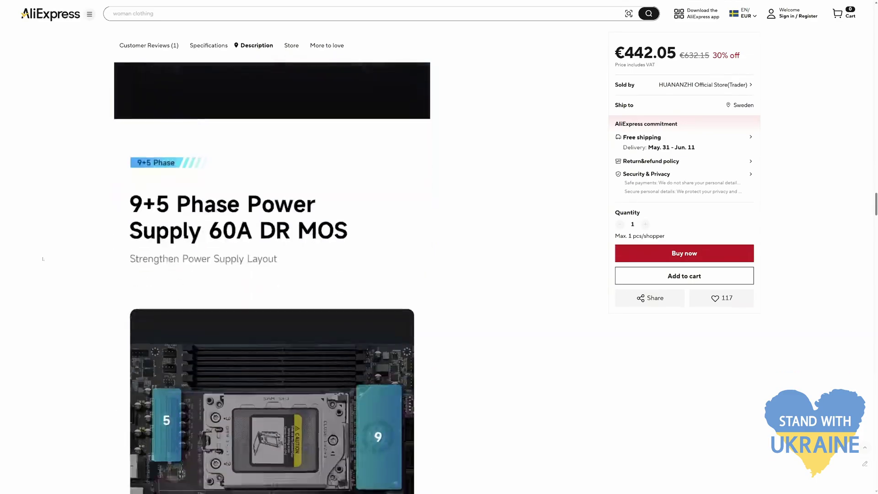
scroll(43, 259, down, 20)
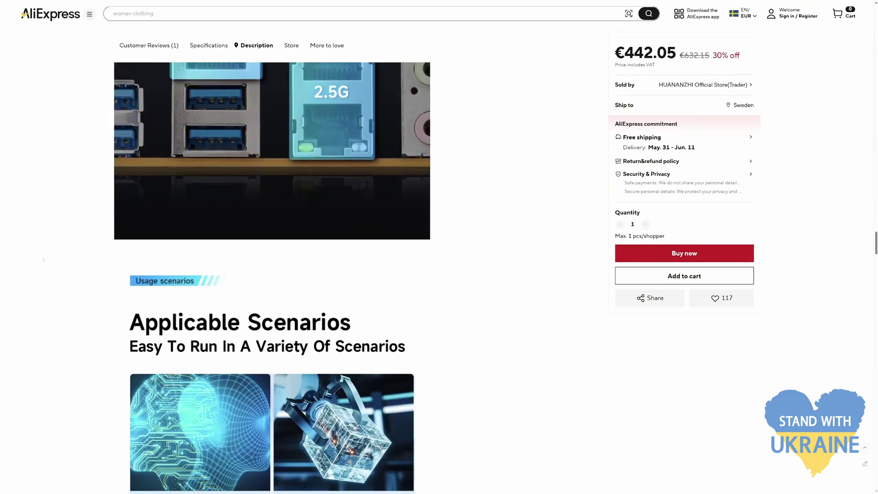
scroll(43, 259, down, 20)
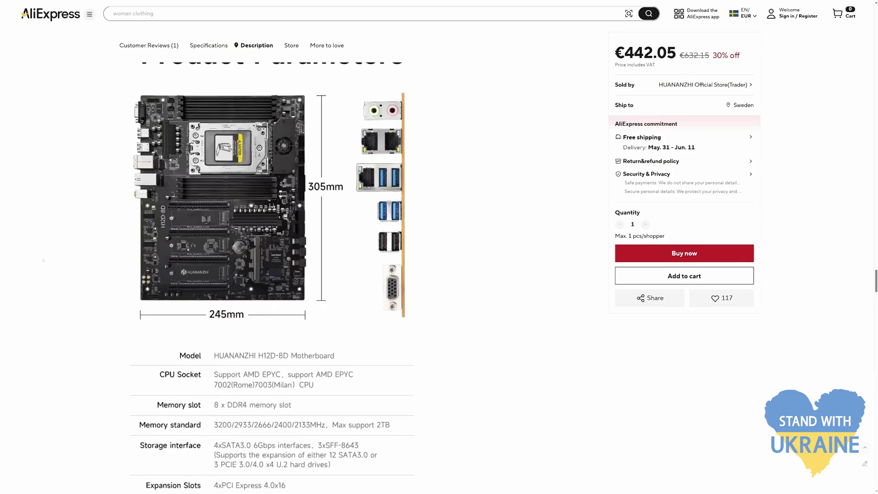
scroll(43, 259, down, 20)
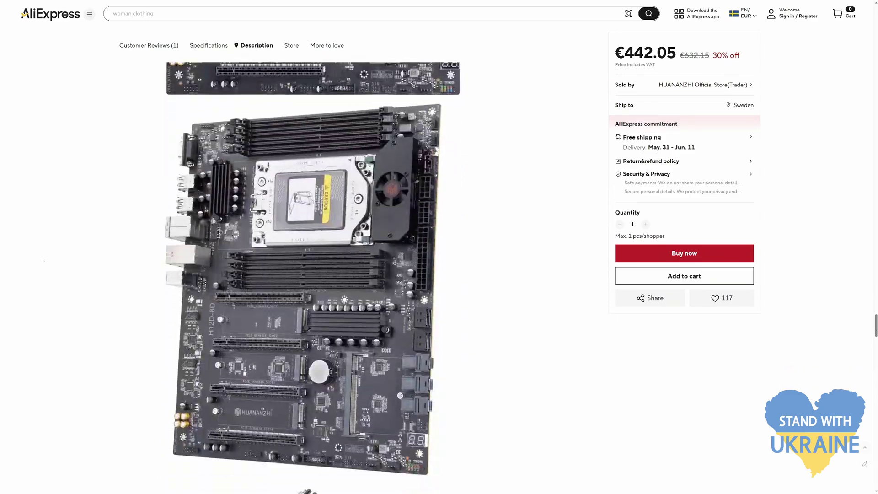
scroll(43, 260, down, 20)
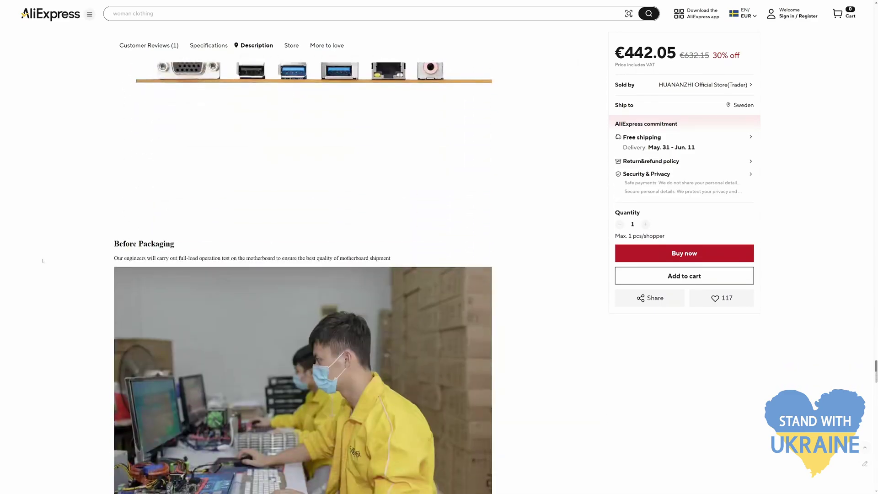
scroll(43, 260, down, 5)
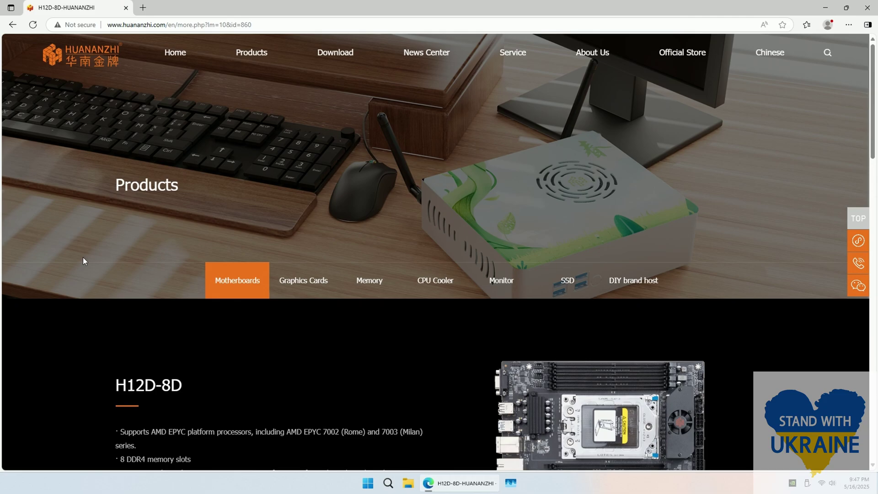
- Download the H12D-8D BIOS with Resizable BAR from the BIOS/Driver Download tab
scroll(76, 259, down, 5)
scroll(58, 270, down, 8)
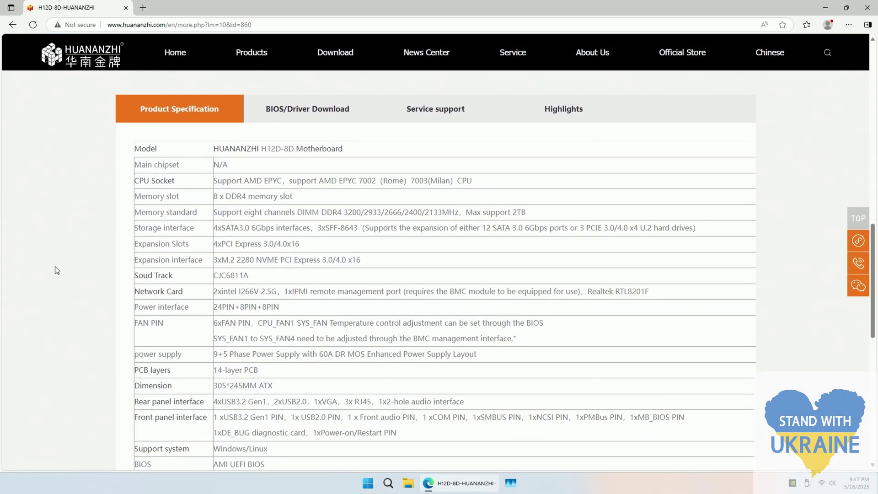
click(301, 120)
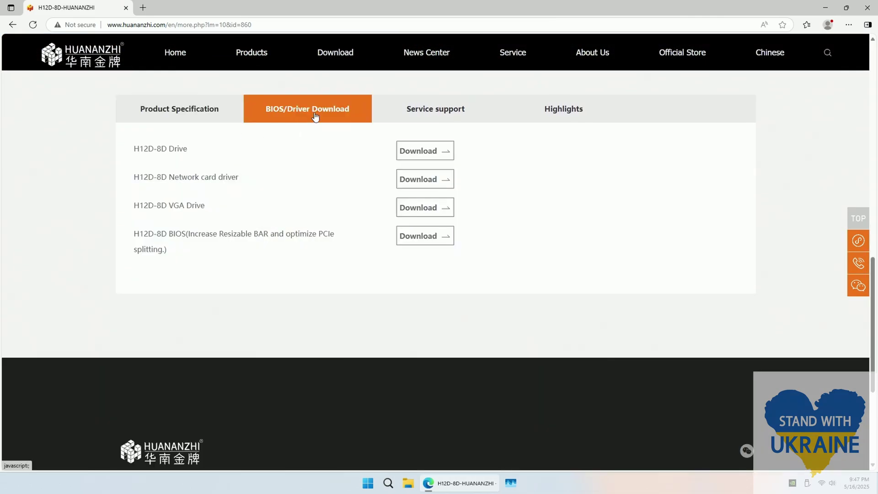
click(425, 241)
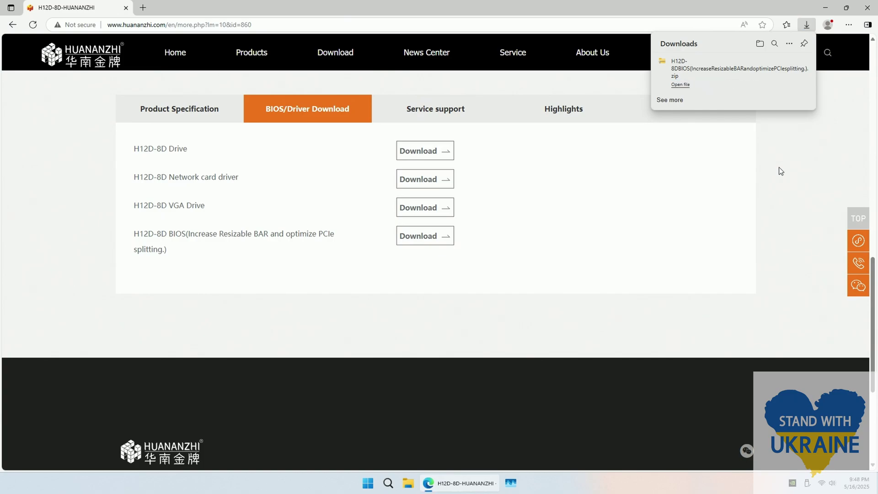
- Unblock the downloaded H12D-8D BIOS zip in its file properties
click(789, 68)
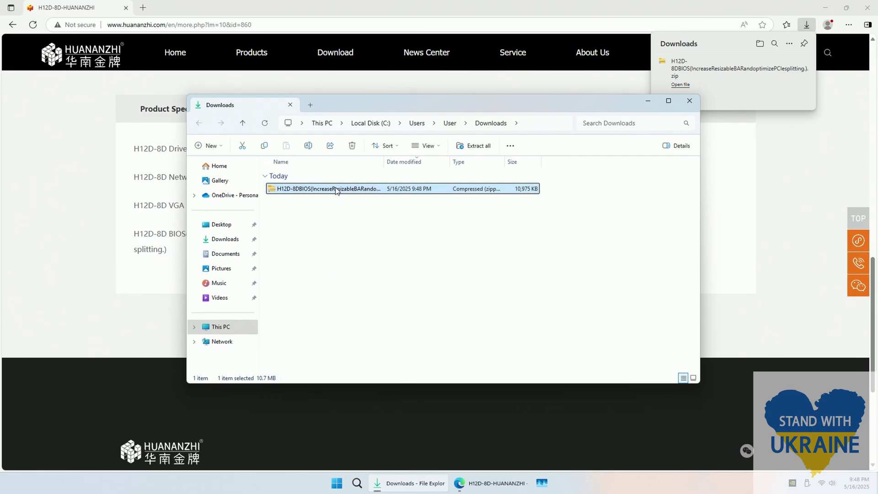
right_click(335, 189)
click(372, 368)
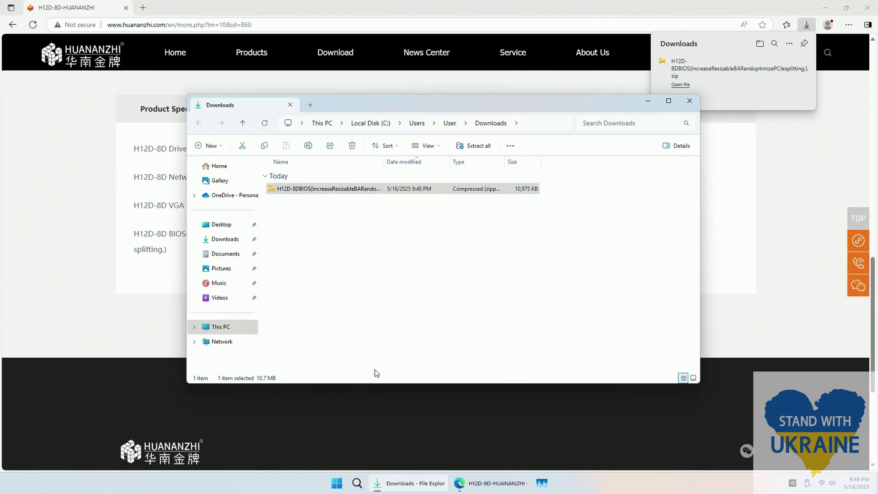
click(462, 376)
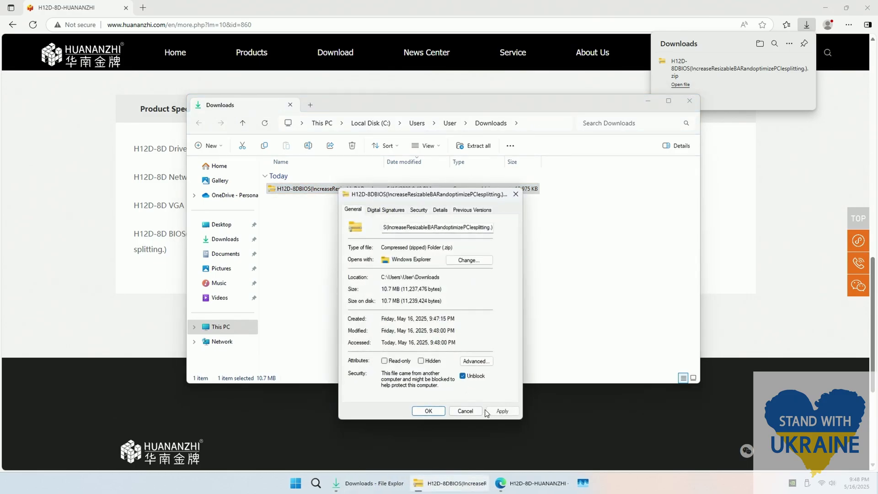
click(502, 411)
click(428, 410)
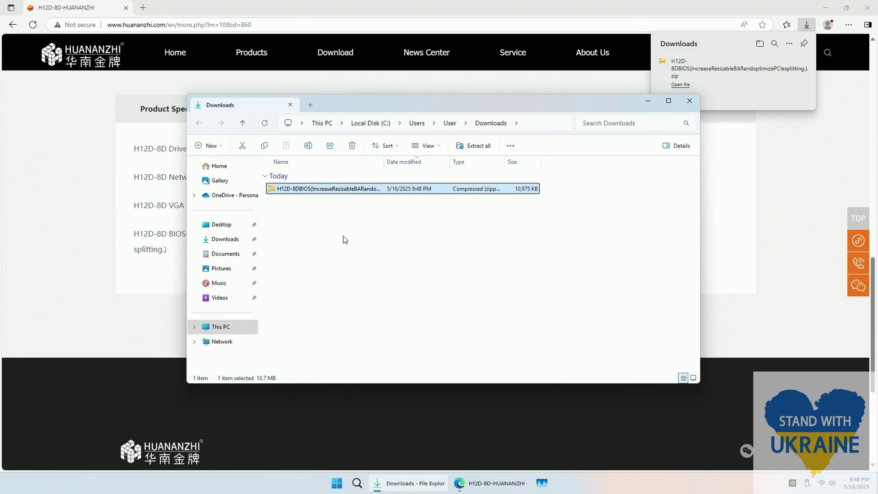
- Extract the BIOS zip into Downloads and open the folder with the Resizable BAR BIOS files
right_click(318, 191)
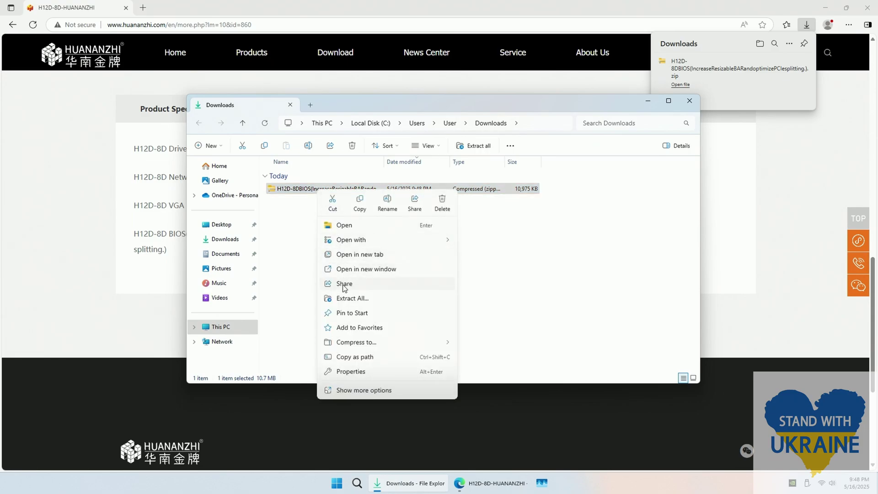
click(347, 298)
click(331, 223)
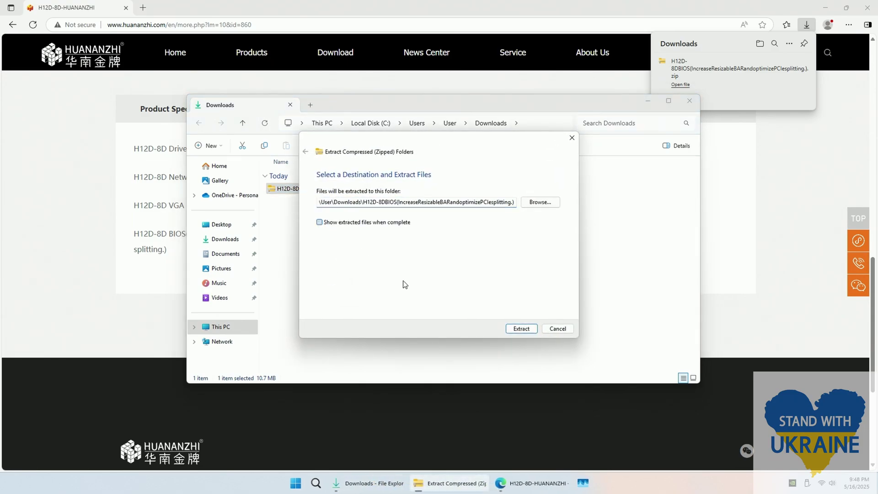
click(521, 328)
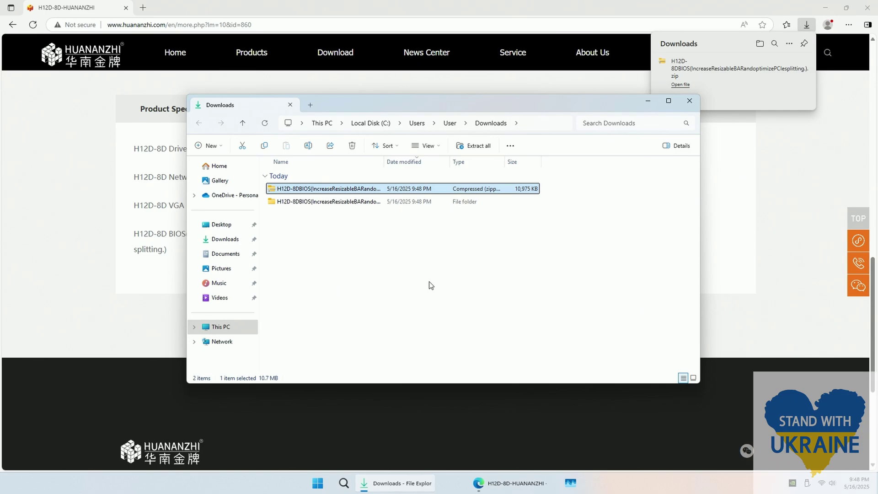
click(382, 268)
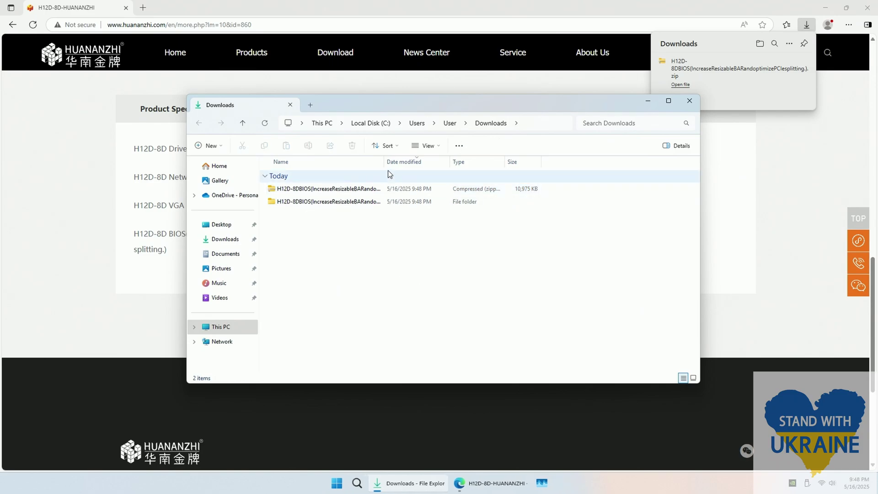
double_click(381, 201)
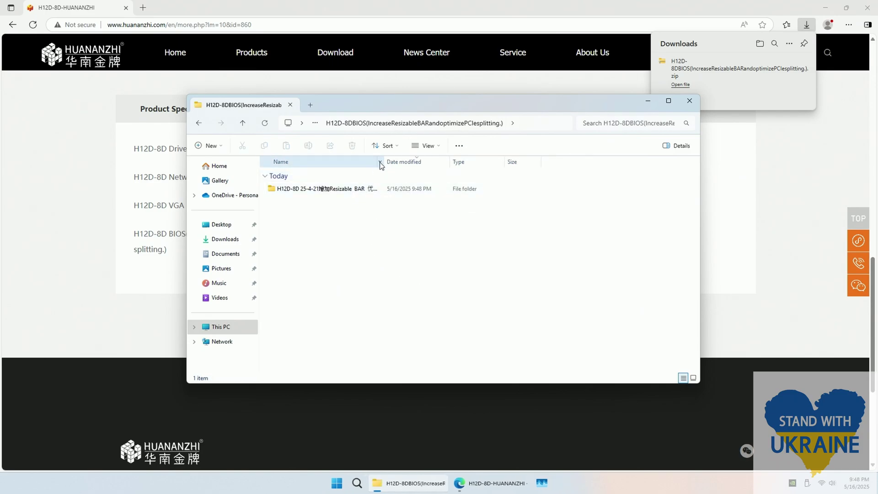
double_click(366, 189)
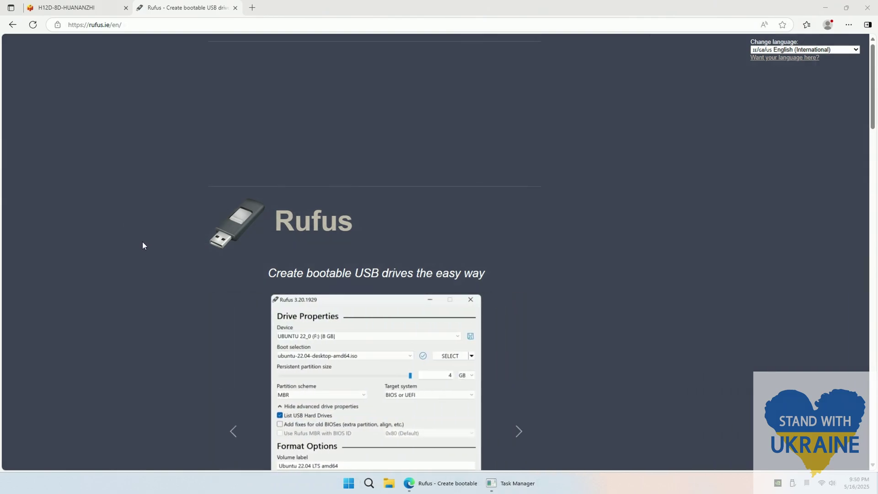
- Download portable rufus-4.7p.exe from rufus.ie and show it in its folder
scroll(142, 242, down, 7)
scroll(140, 243, down, 5)
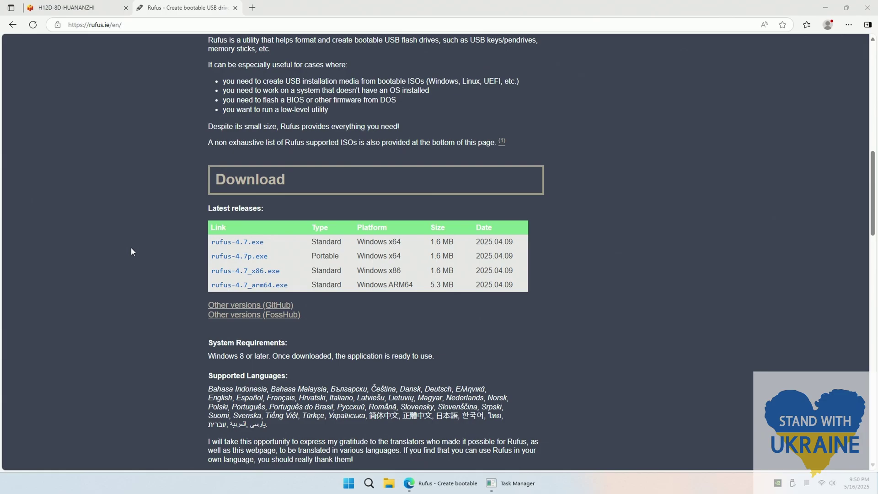
click(237, 262)
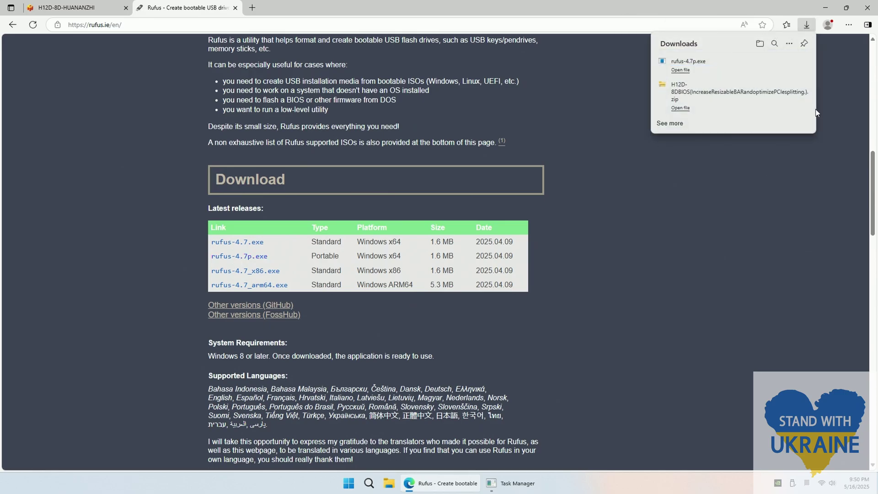
click(787, 64)
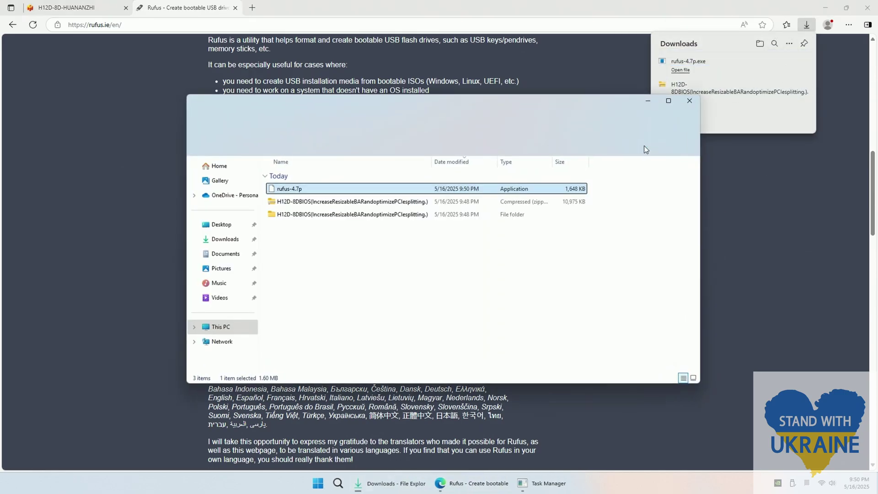
click(472, 278)
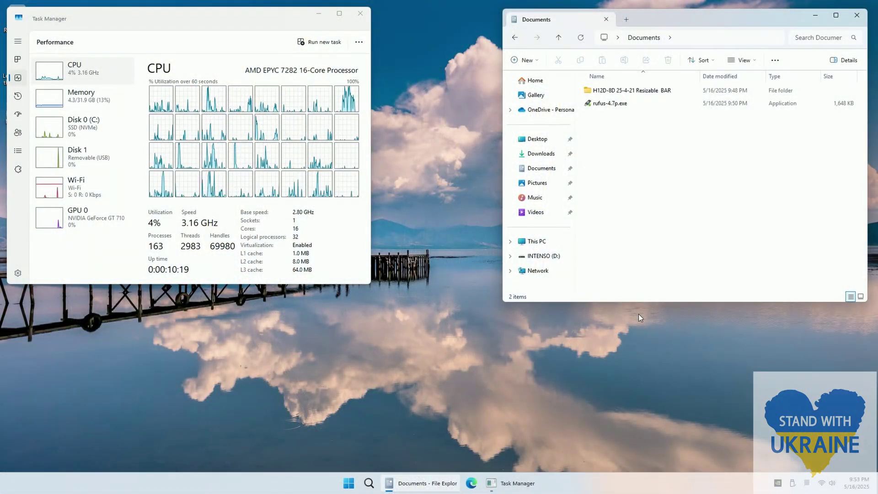
- Launch rufus-4.7p.exe with the INTENSO (D:) drive detected and list the boot types
double_click(609, 103)
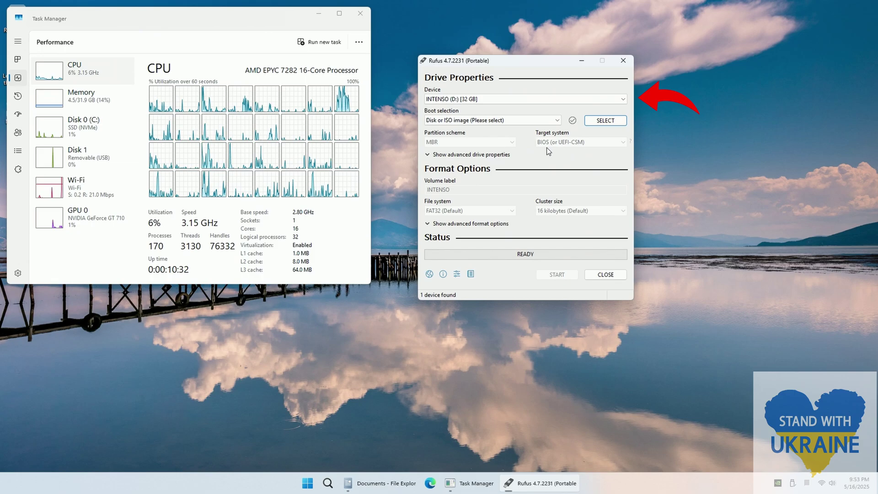
click(522, 119)
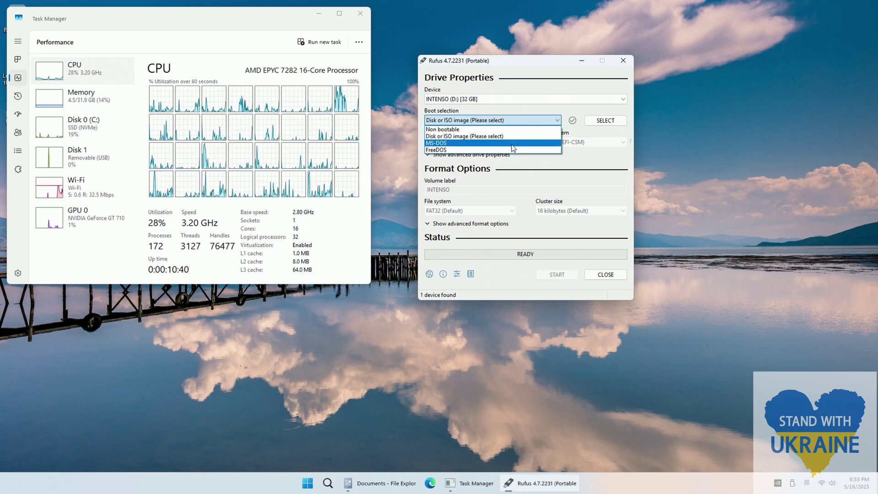
- Set Rufus boot selection to UEFI:NTFS and keep NTFS as the file system
click(491, 224)
click(492, 224)
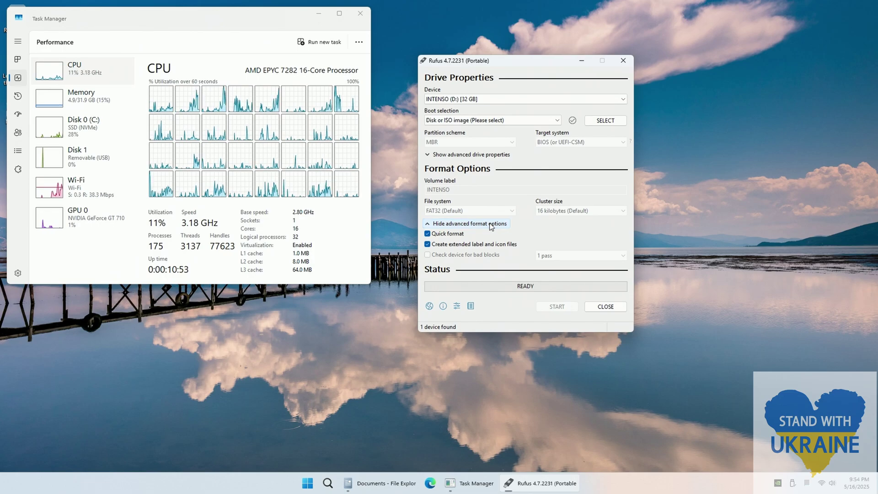
click(469, 156)
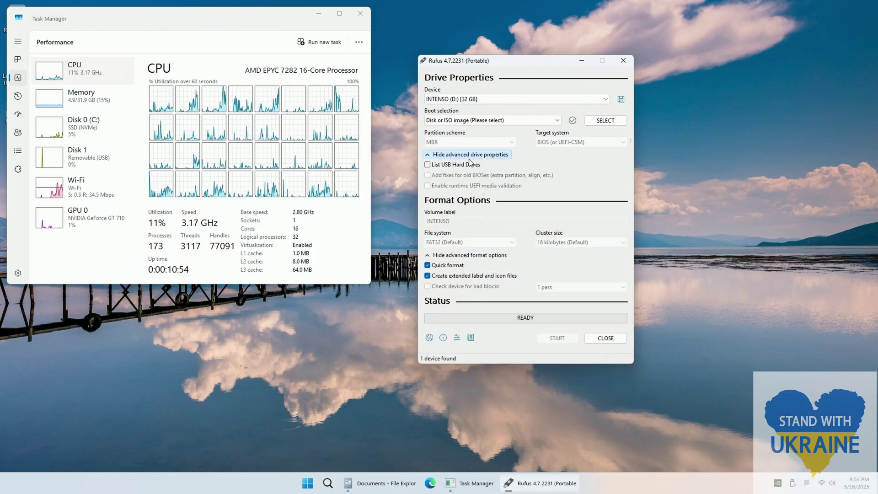
click(468, 122)
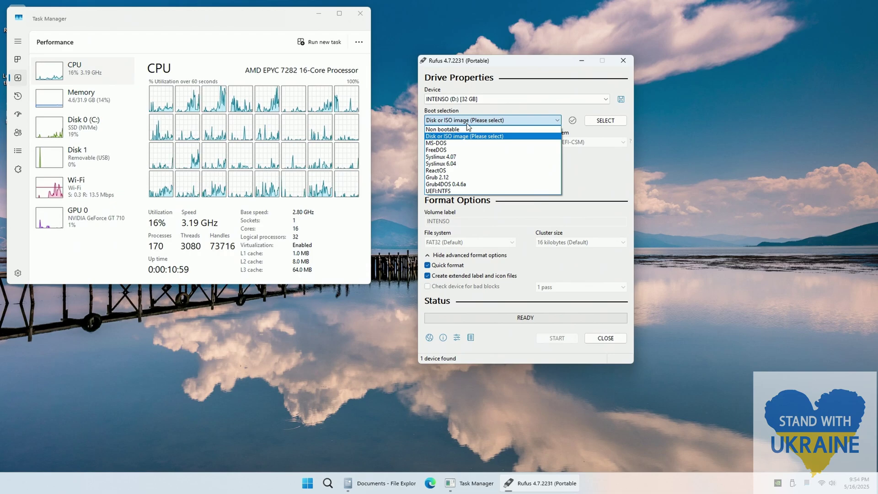
click(461, 191)
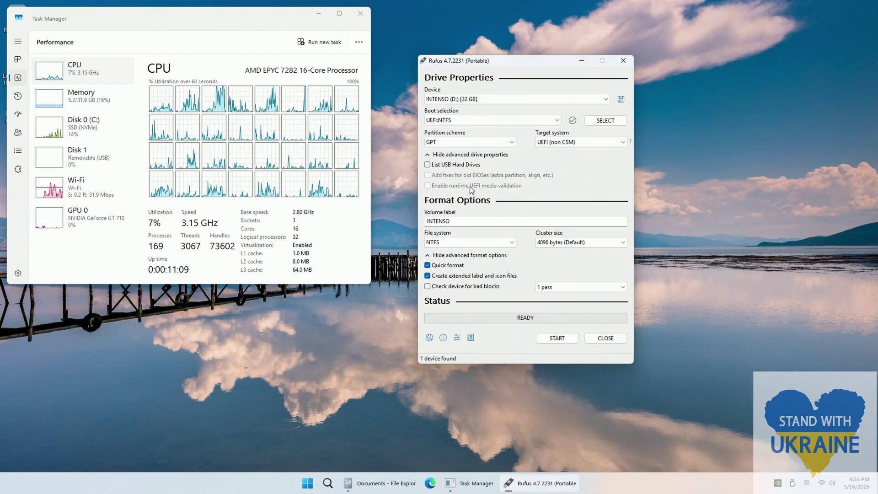
click(467, 243)
click(466, 243)
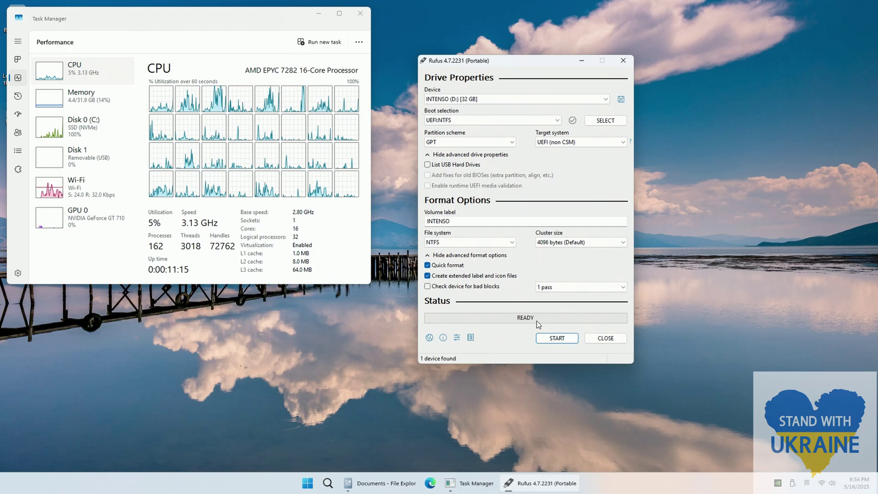
- Start formatting the INTENSO drive, confirm erasing its data, and watch USB activity
click(550, 339)
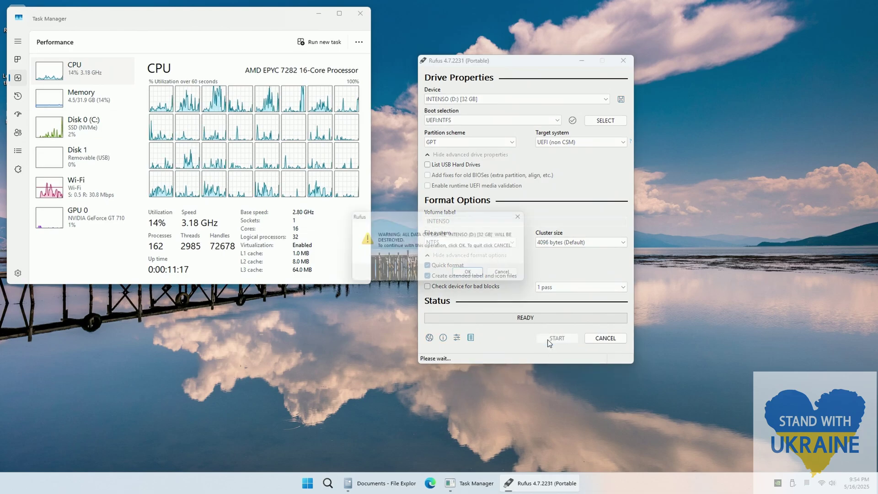
click(474, 275)
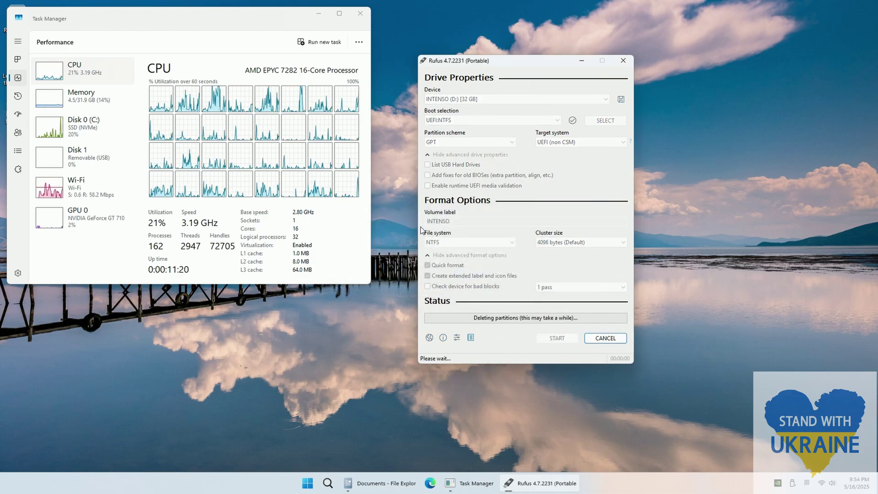
drag(235, 18, 258, 58)
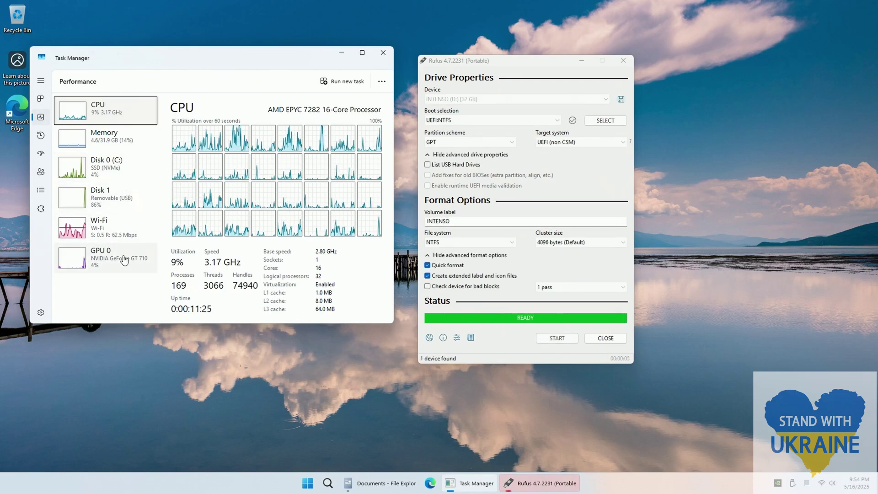
click(117, 201)
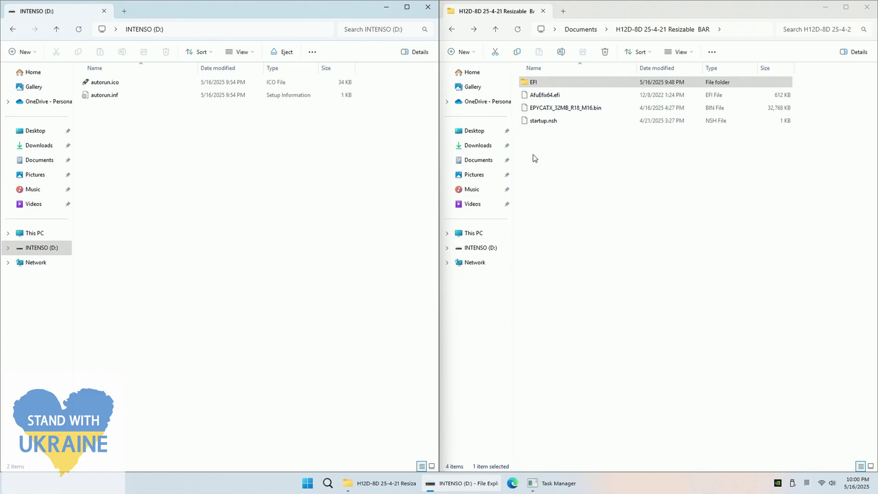
- Copy the four BIOS update items from the H12D-8D folder and paste them onto INTENSO (D:)
drag(540, 156, 541, 84)
right_click(552, 121)
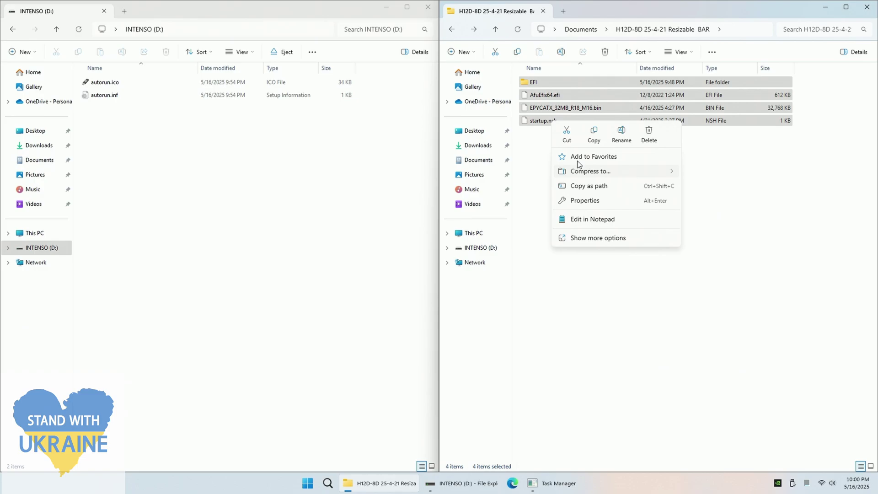
click(594, 134)
click(171, 190)
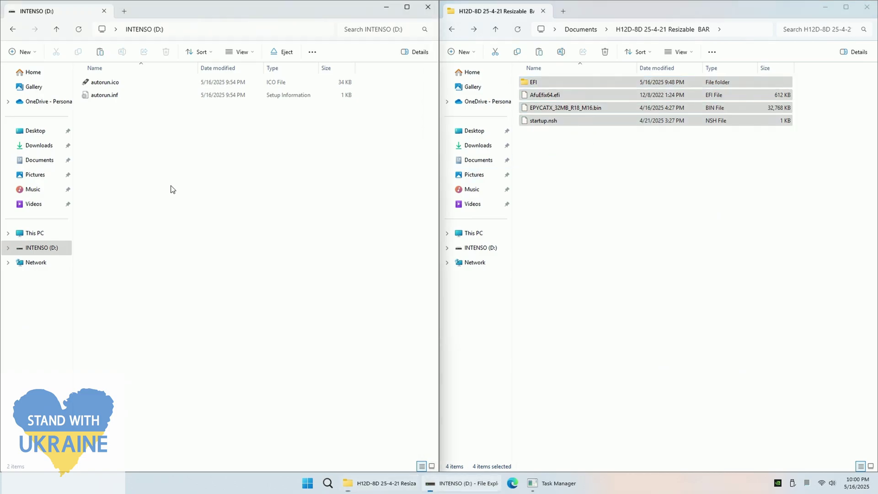
right_click(172, 189)
click(181, 200)
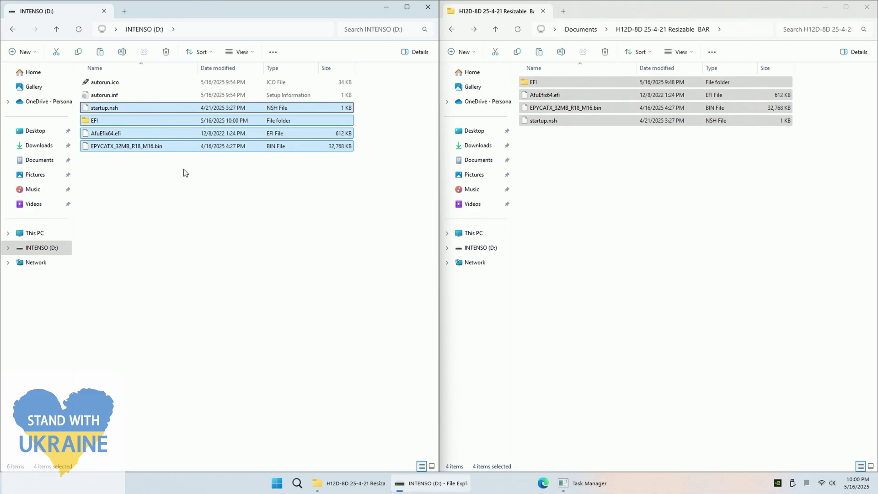
click(203, 223)
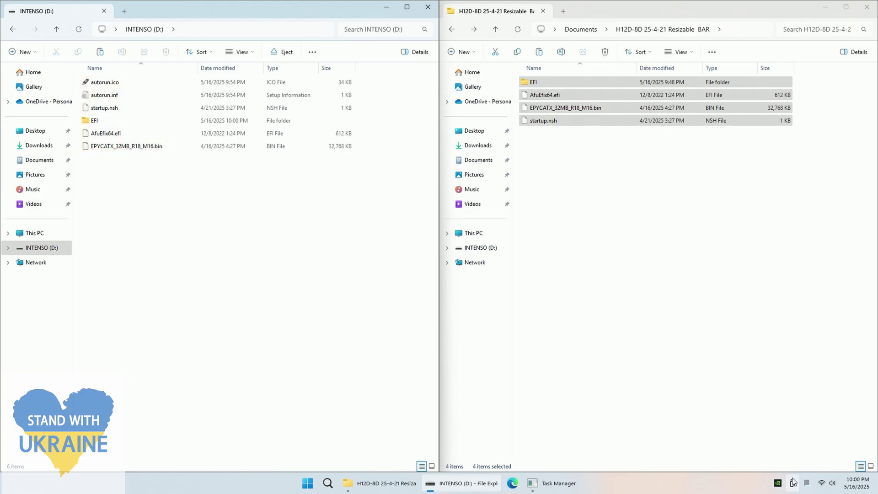
- Safely eject the Intenso Slim Line USB drive and dismiss the notice
click(793, 482)
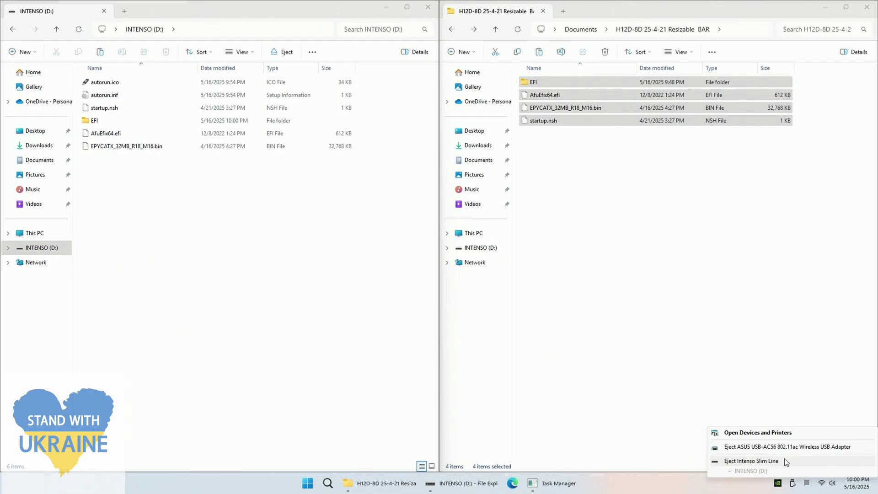
click(784, 460)
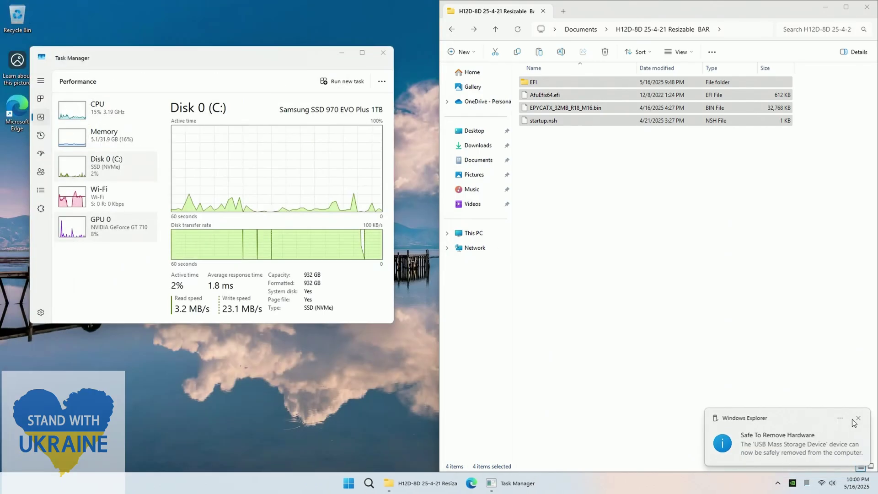
click(858, 419)
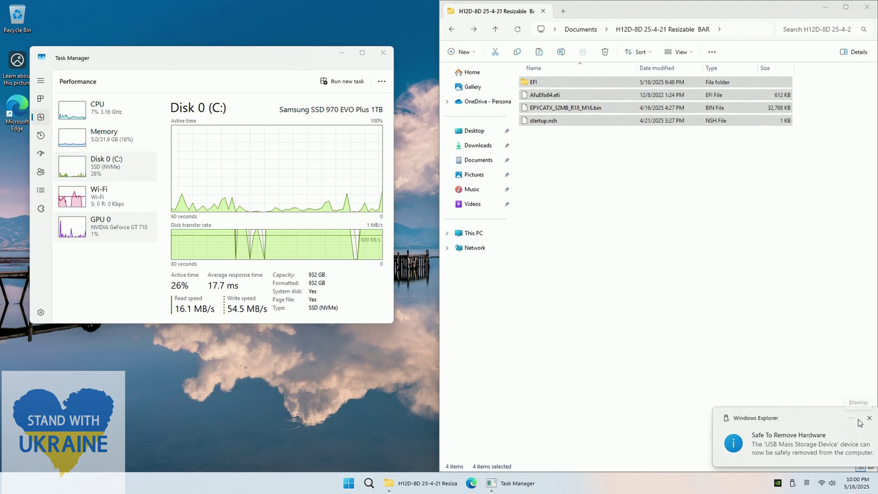
- Shut down Windows from the Start menu's power options
click(346, 486)
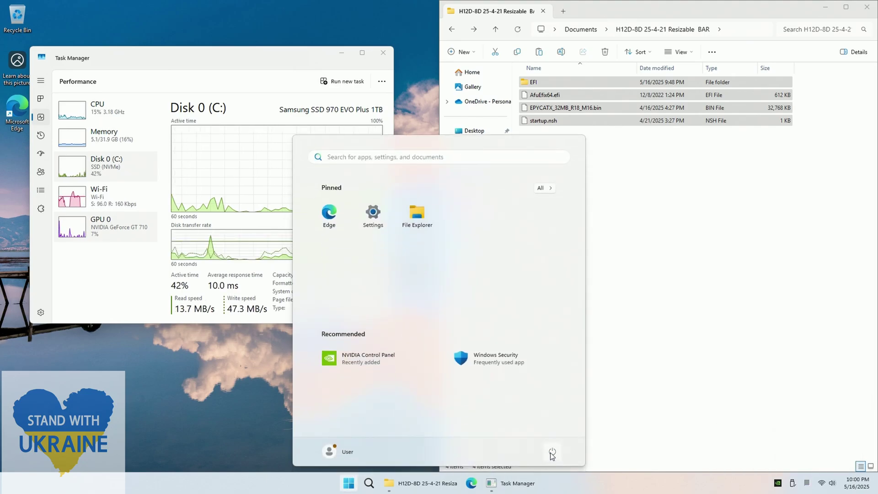
click(552, 452)
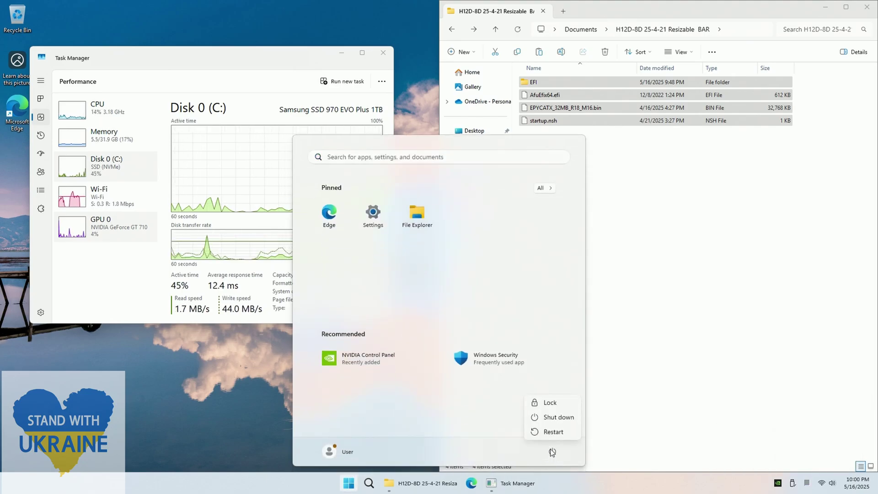
click(551, 418)
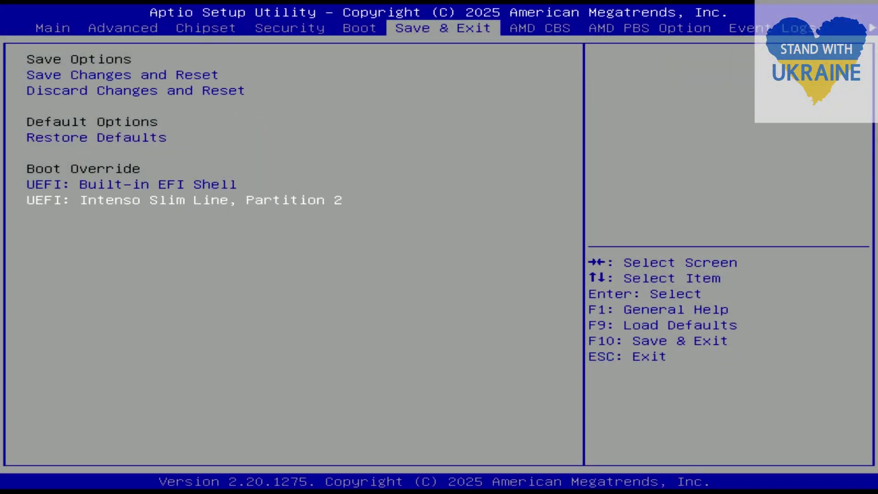
- Launch the UEFI Shell from Aptio's Save & Exit boot override to reach fs0:\>
key(Return)
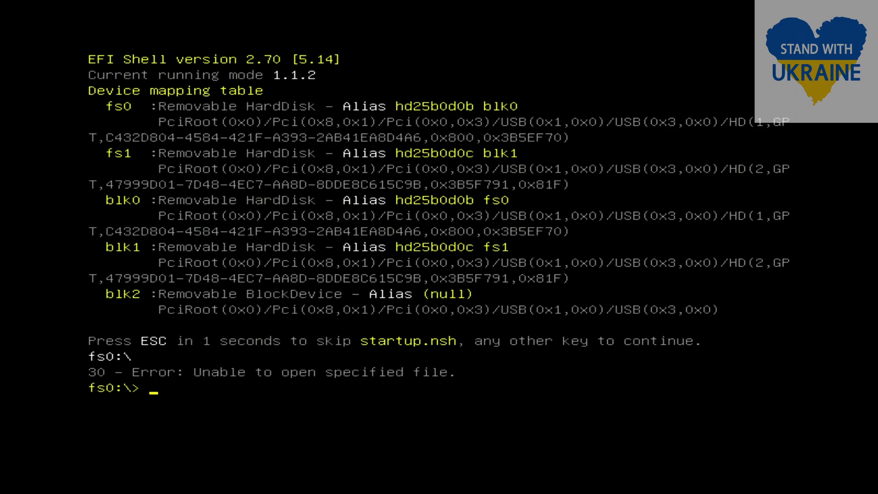
- List fs0's files with ls, run .\startup.nsh, then print the script with type
text(ls)
key(Return)
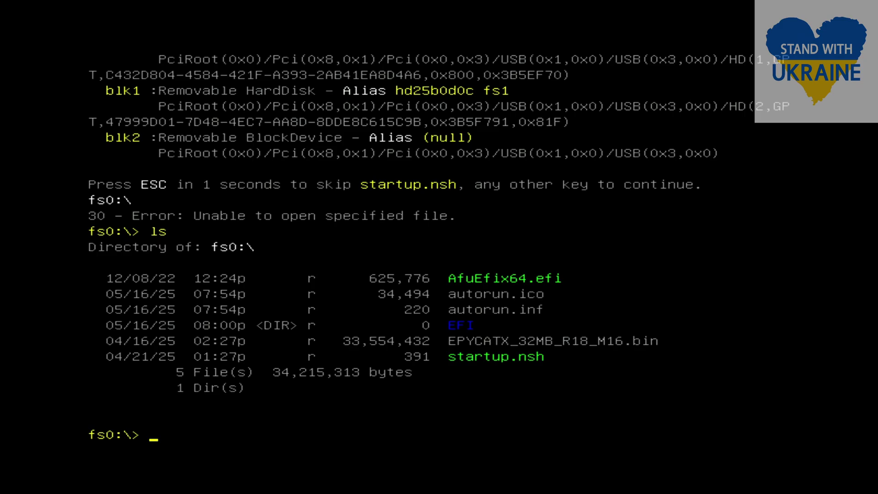
text(.\startup.nsh)
key(Return)
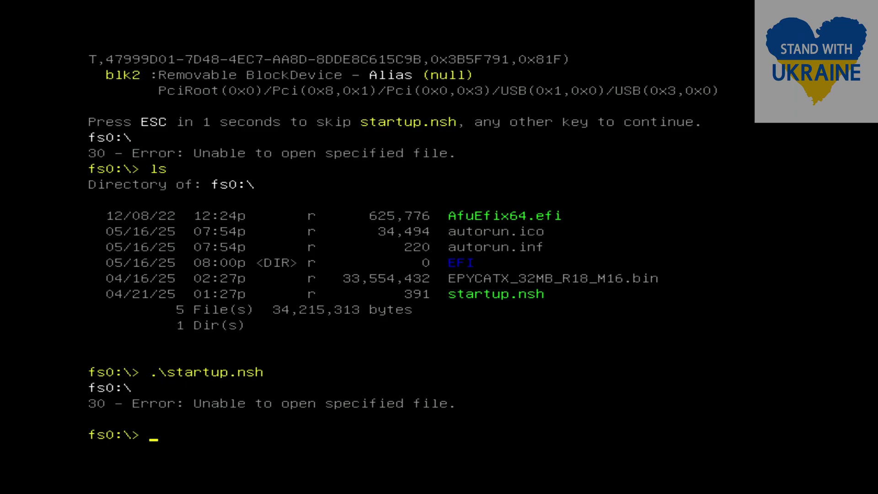
text(type .\startup.nsh)
key(Return)
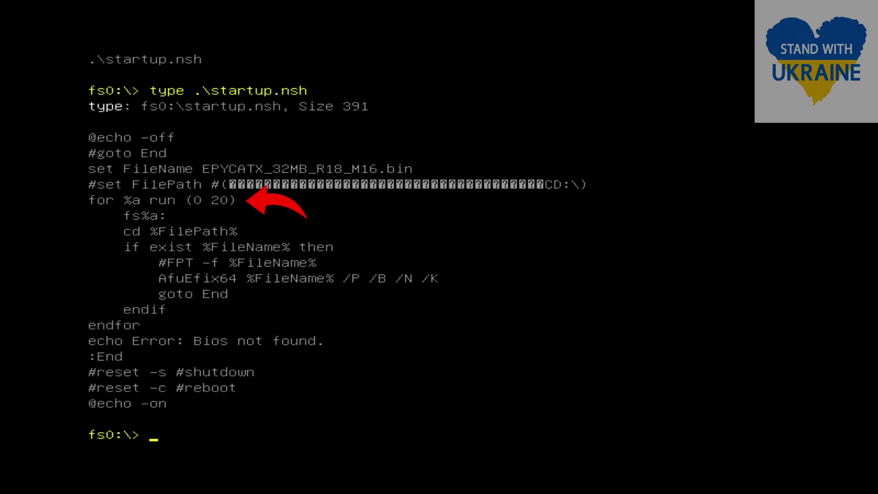
- After reading the startup.nsh AfuEfix64 line, start typing afu at the fs0 prompt
text(af)
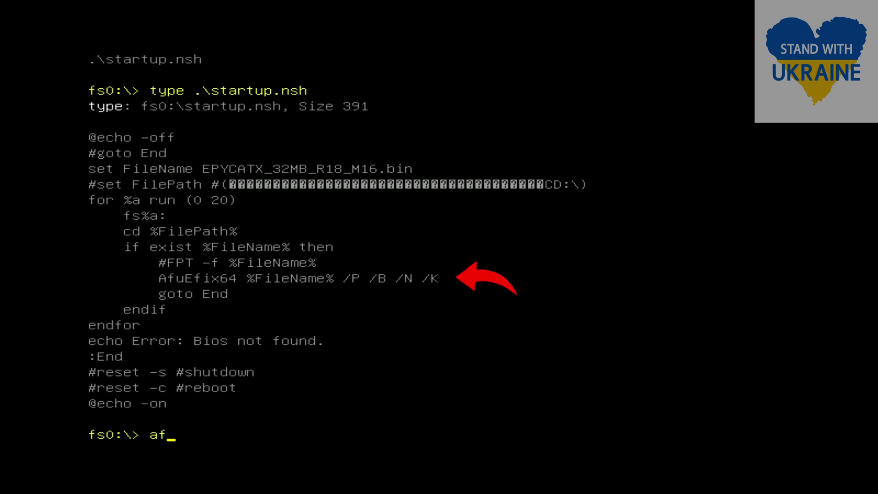
text(u)
- Enter the command AfuEfix64.efi .\EPYCATX_32MB_R18_M16.bin /P /B /N /K using Tab completion
key(Tab)
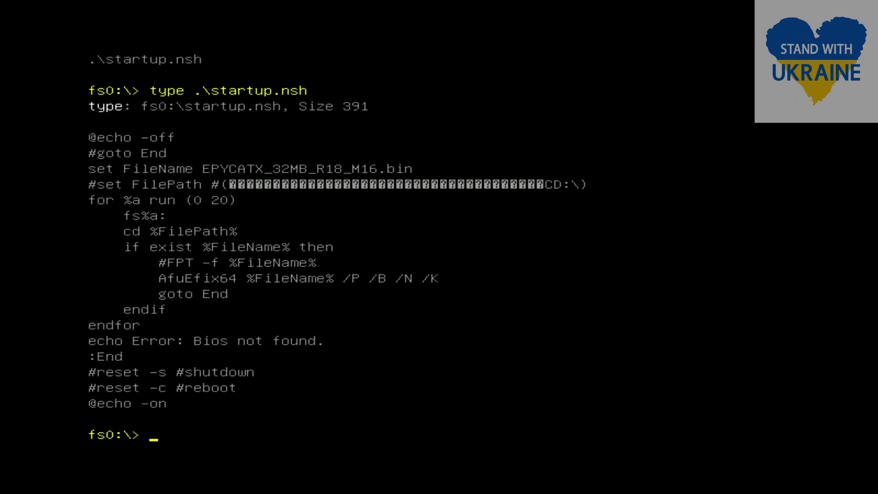
text(afu)
key(Tab)
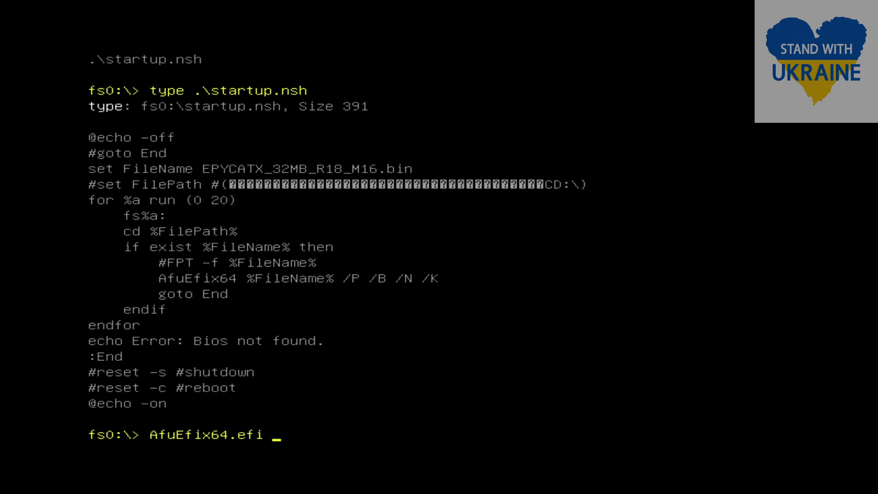
text(.\EP)
key(Tab)
text(/)
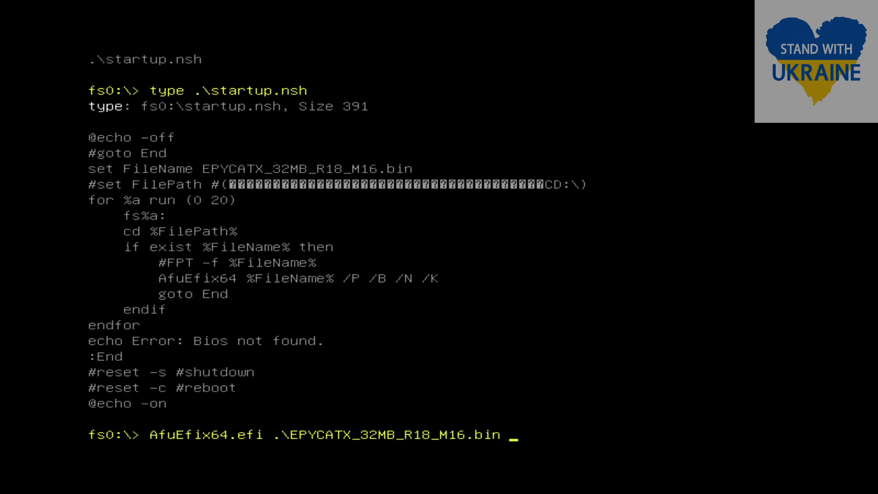
text(P /B /N /K)
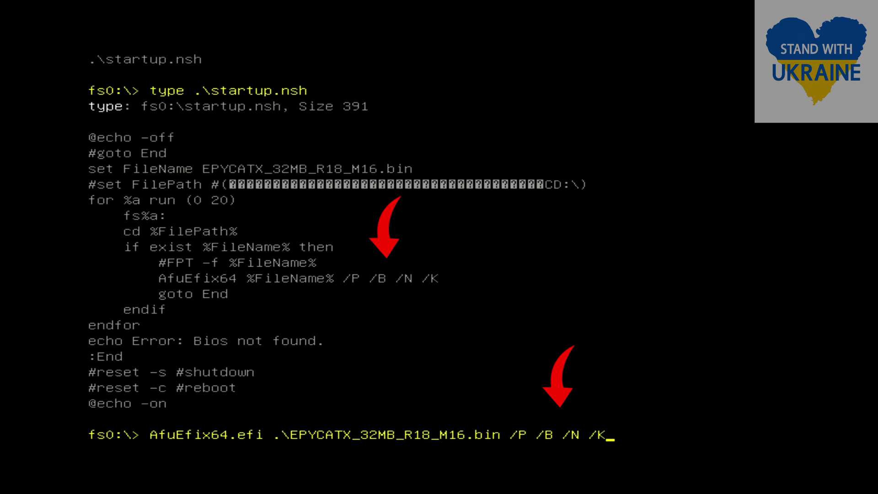
- Run AfuEfix64 to flash EPYCATX_32MB_R18_M16.bin and wait for 'Process completed.'
key(Return)
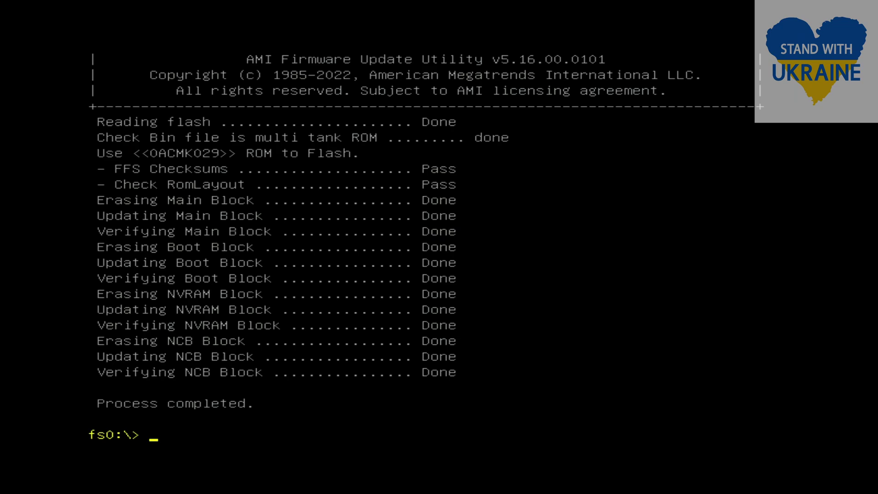
- Reset into the new Aptio setup and view Trusted Computing and PSP Firmware Versions under Advanced
text(reset)
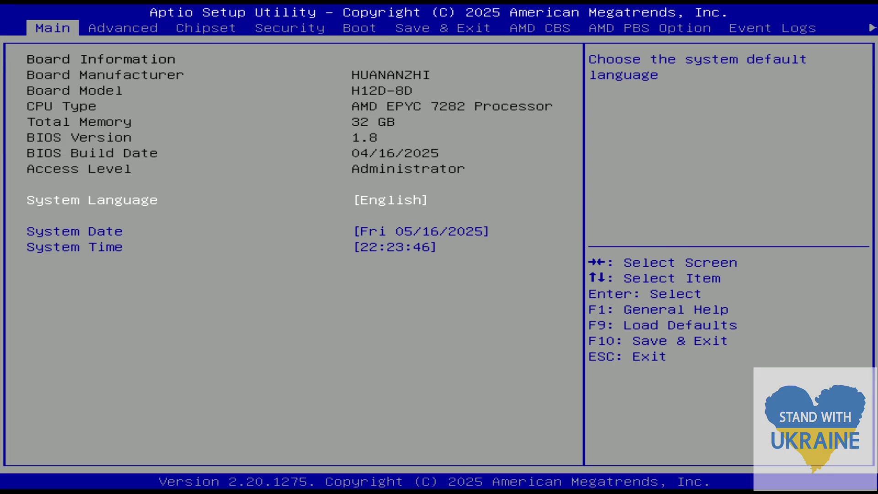
key(Right)
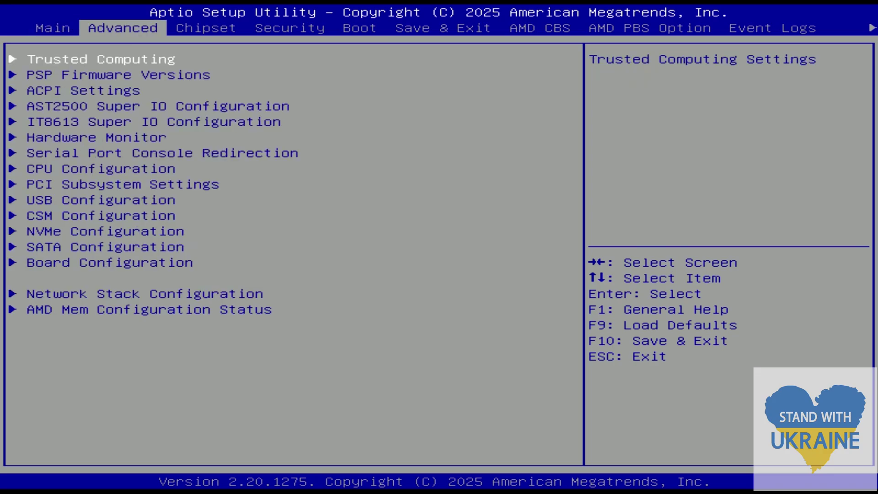
key(Return)
key(Escape)
key(Down)
key(Return)
key(Escape)
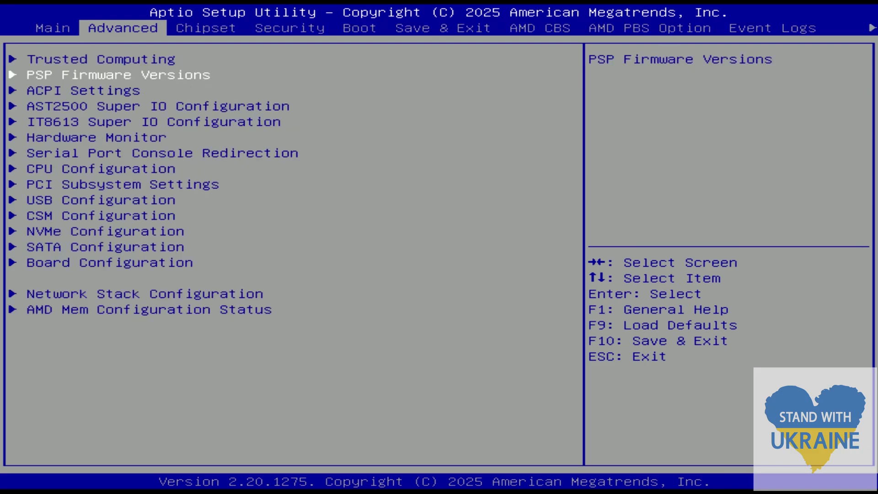
- Browse ACPI Settings and the AST2500 Super IO serial port settings without changing anything
key(Down)
key(Return)
key(Return)
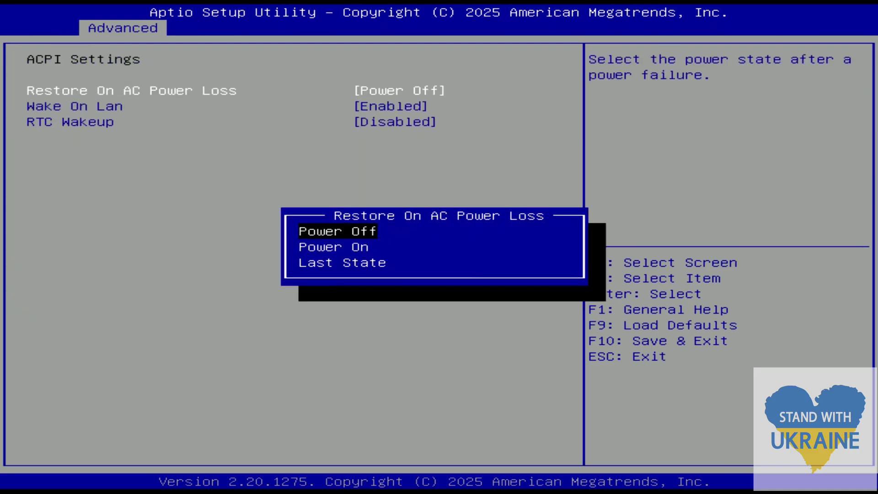
key(Escape)
key(Down)
key(Down)
key(Escape)
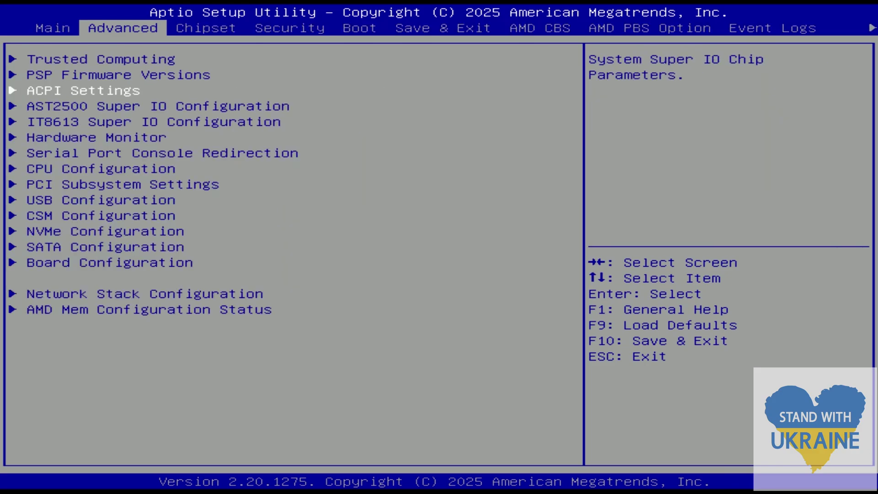
key(Down)
key(Return)
key(Return)
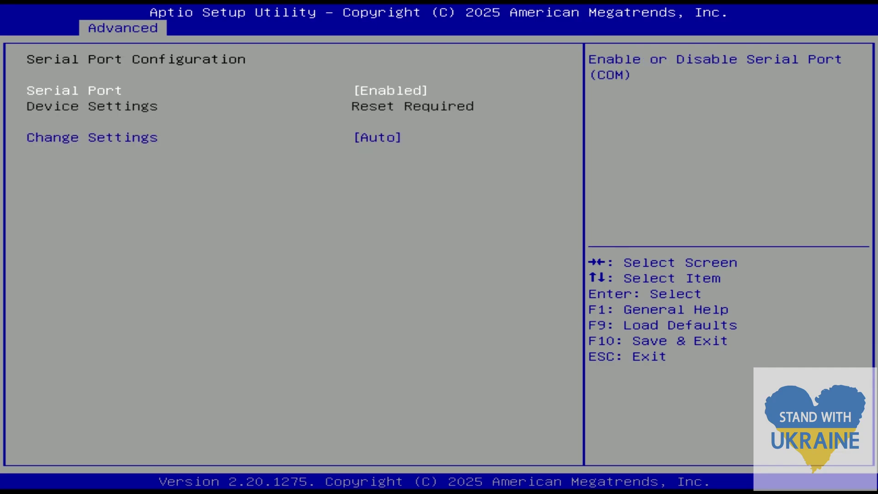
key(Escape)
key(Escape)
- Inspect IT8613 Super IO, fan settings and Serial Port Console Redirection pages
key(Down)
key(Return)
key(Return)
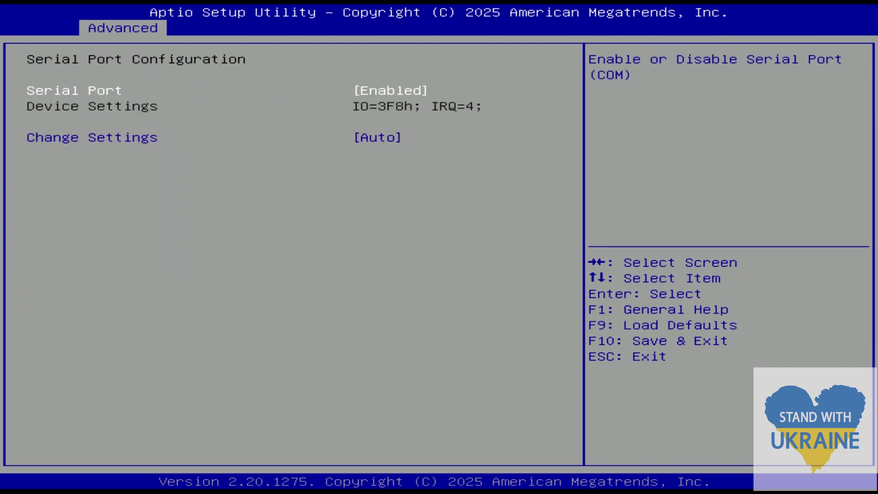
key(Escape)
key(Escape)
key(Down)
key(Return)
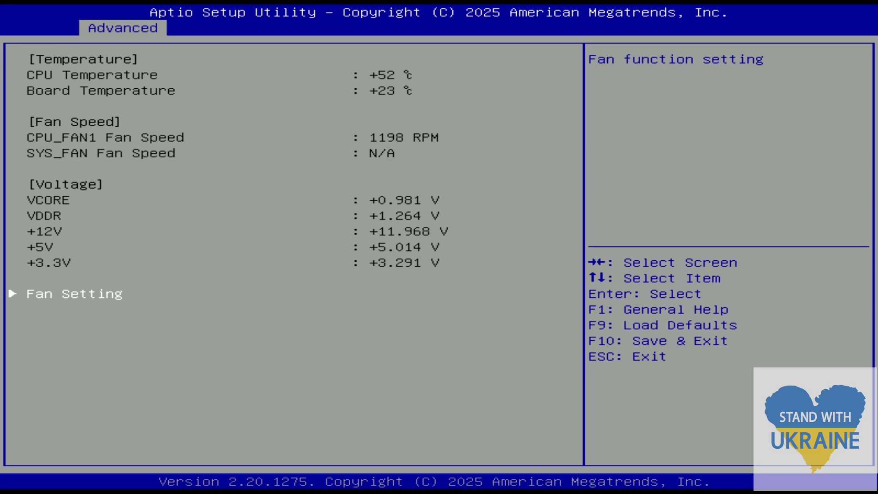
key(Return)
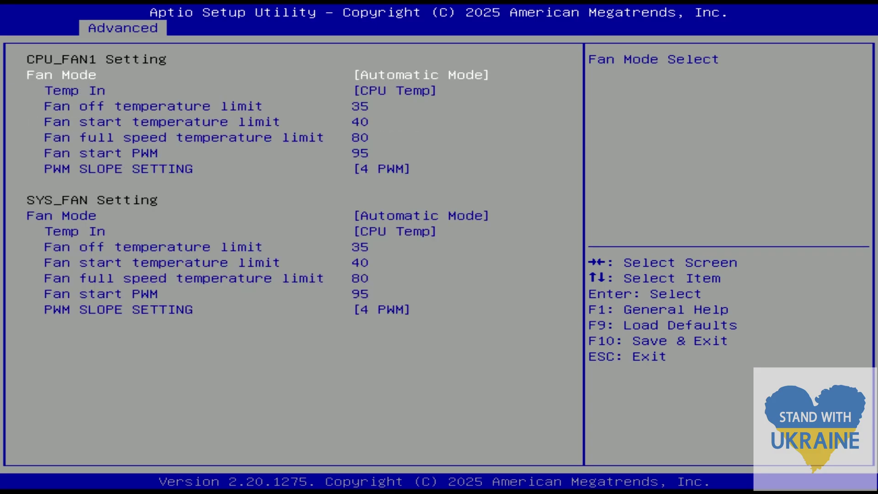
key(Escape)
key(Escape)
key(Down)
key(Return)
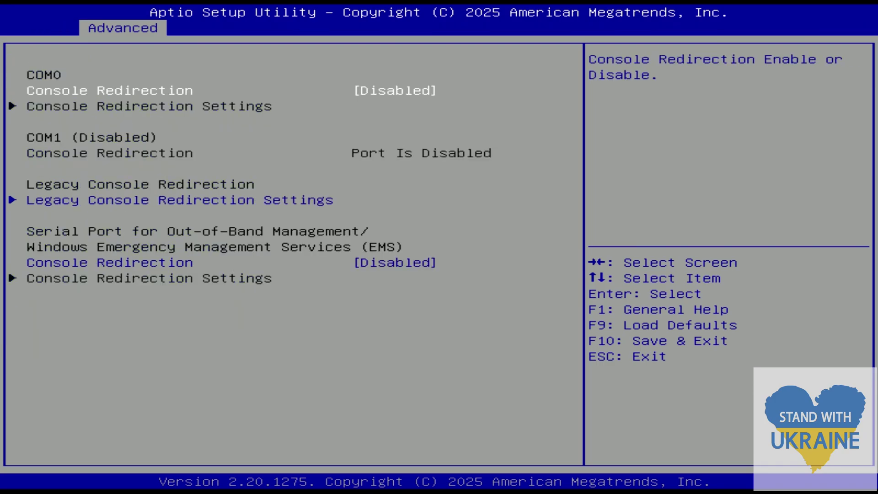
key(Escape)
- Look through CPU Configuration and its Node 0 Information, then return to Advanced
key(Down)
key(Return)
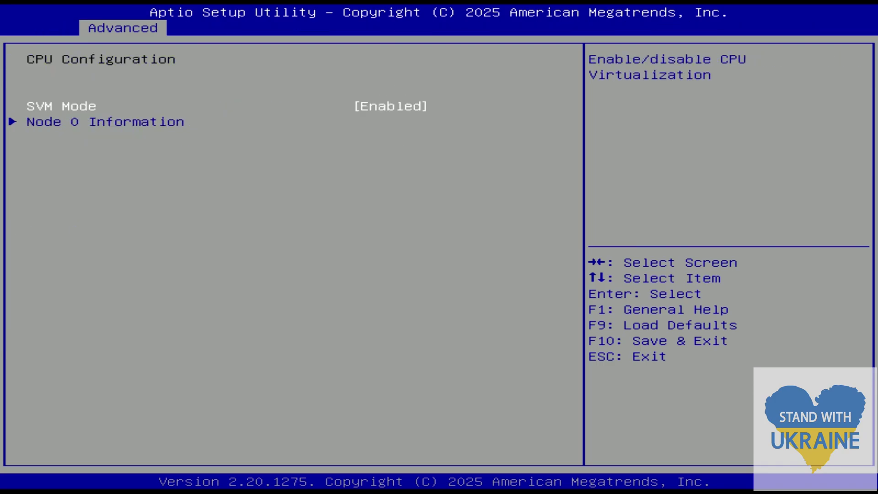
key(Down)
key(Return)
key(Escape)
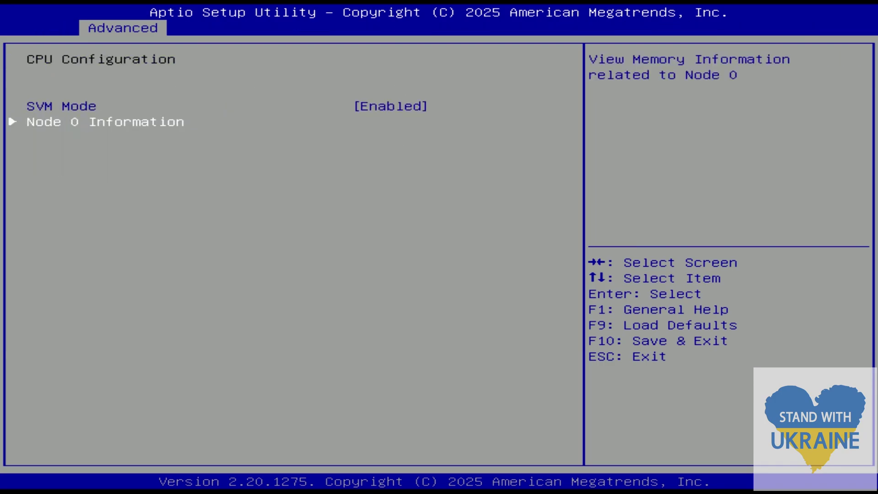
key(Escape)
- In PCI Subsystem Settings, bring up the Re-Size BAR Support choices with Enabled highlighted
key(Down)
key(Return)
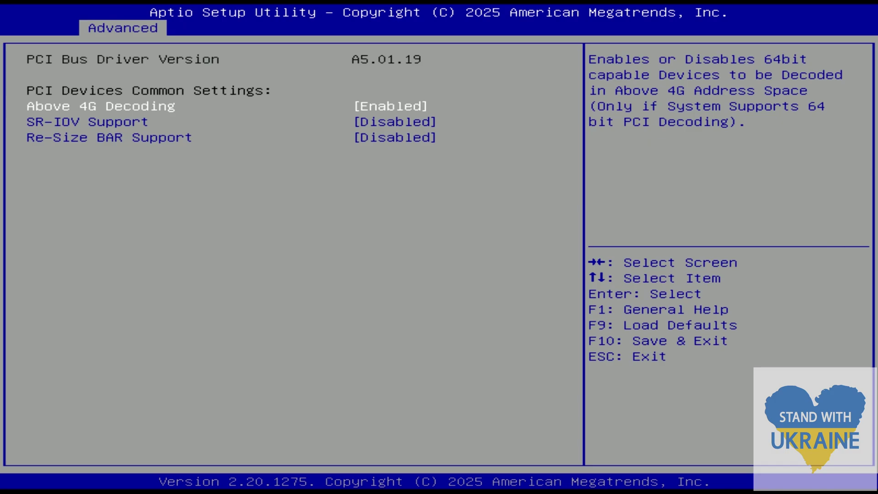
key(Down)
key(Down)
key(Return)
key(Down)
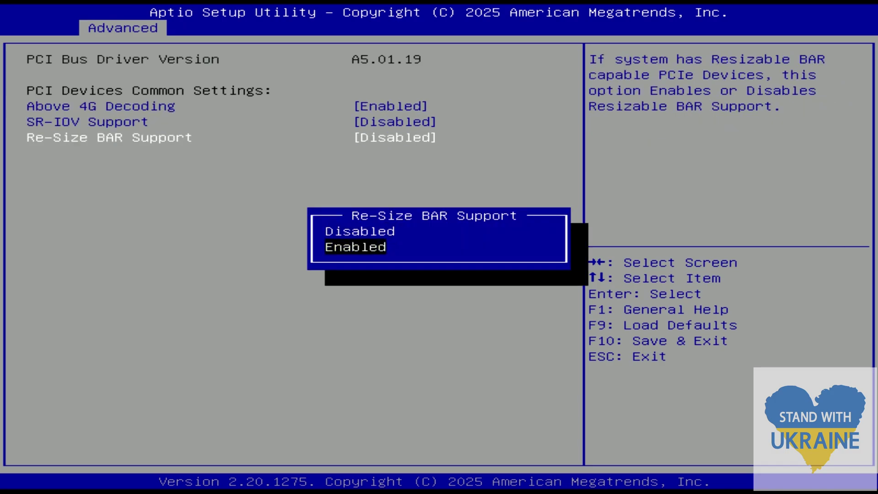